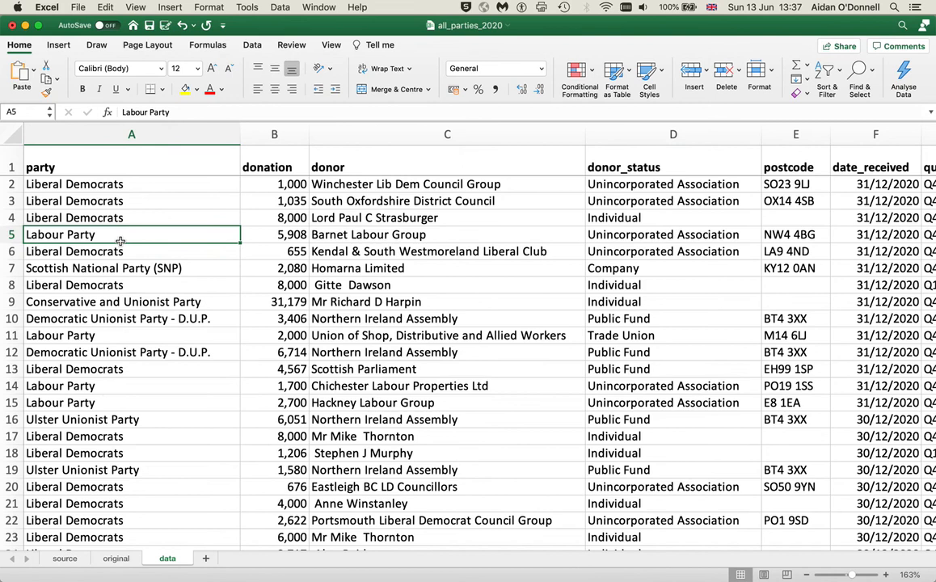
Step: Create a pivot table from the data sheet's range A1:G2242 on a new worksheet
scroll(190, 304, right, 3)
scroll(192, 303, left, 3)
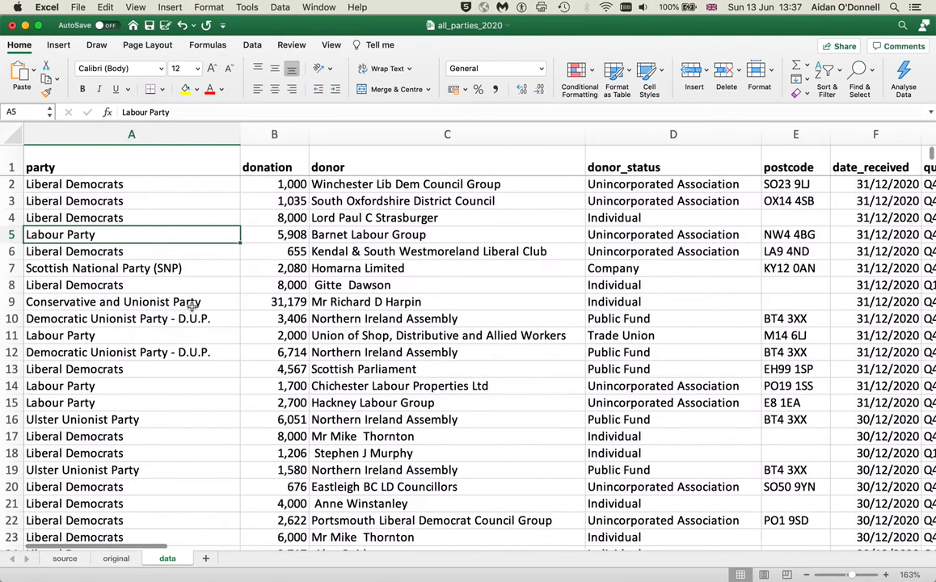
click(282, 7)
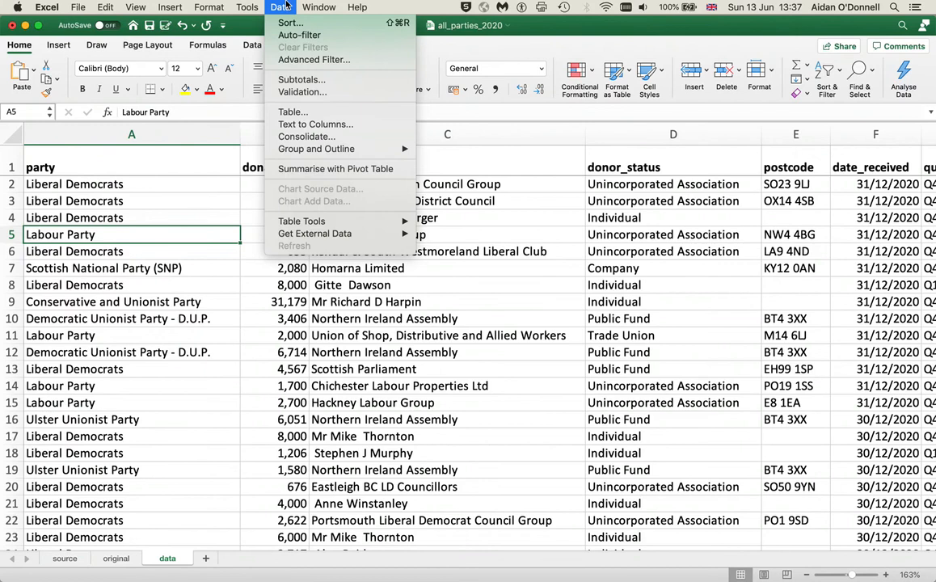
click(295, 168)
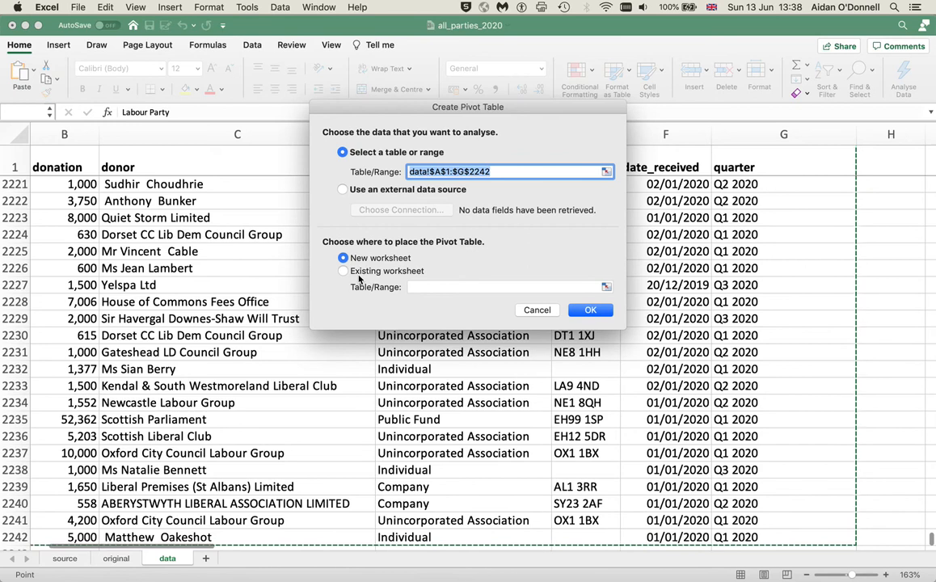
click(590, 310)
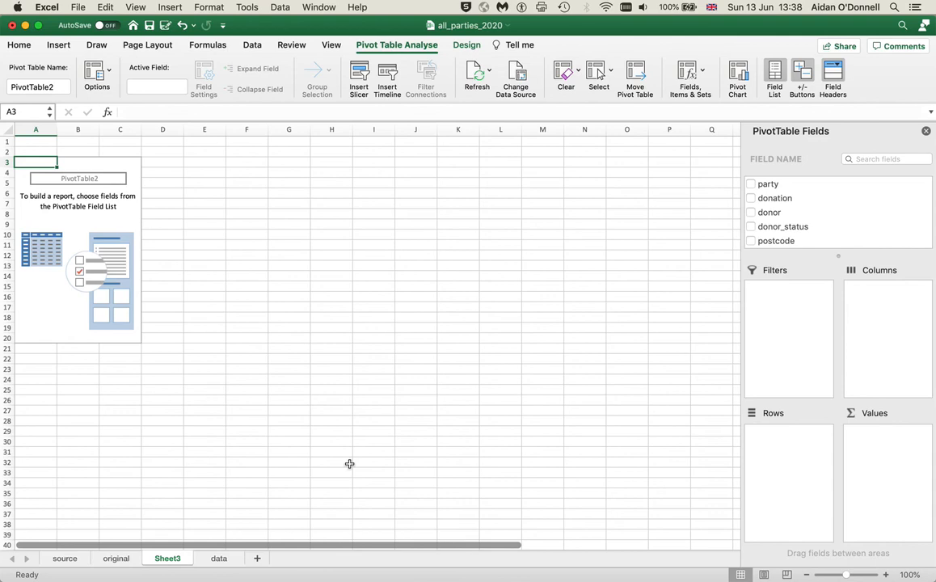
Step: Rename the new pivot table worksheet as pvt1
double_click(166, 558)
text(pivt)
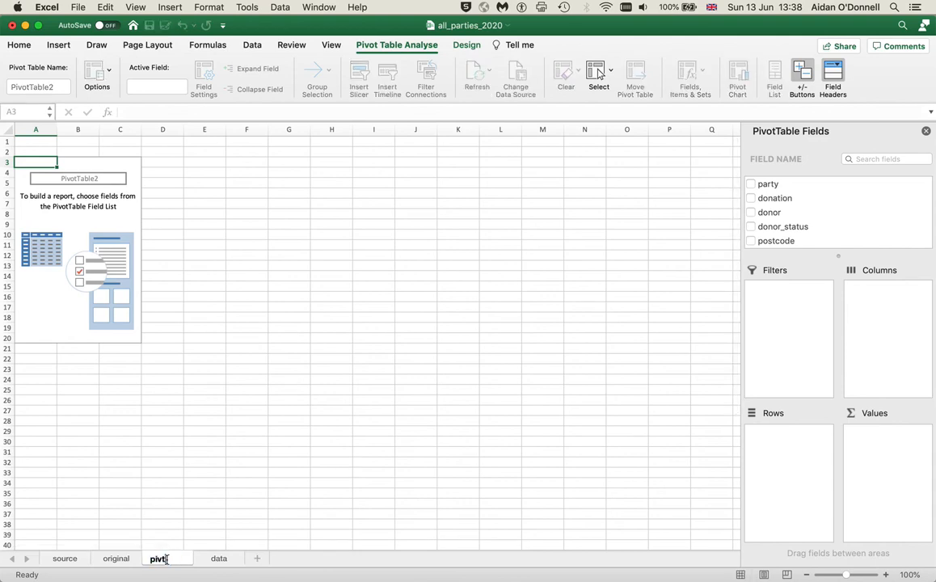
key(BackSpace)
key(BackSpace)
text(vt1)
key(Return)
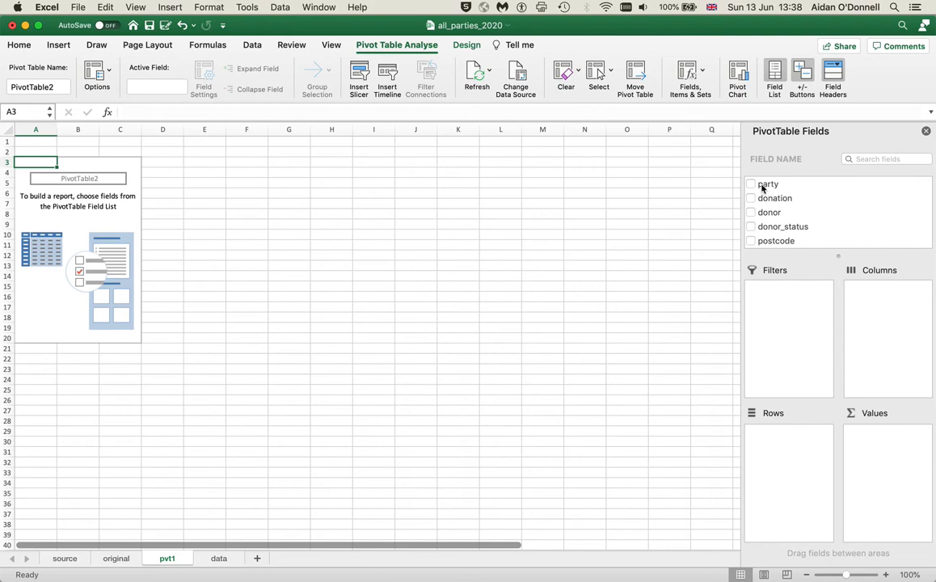
Step: Add the party field to the pivot table's rows
scroll(783, 200, down, 3)
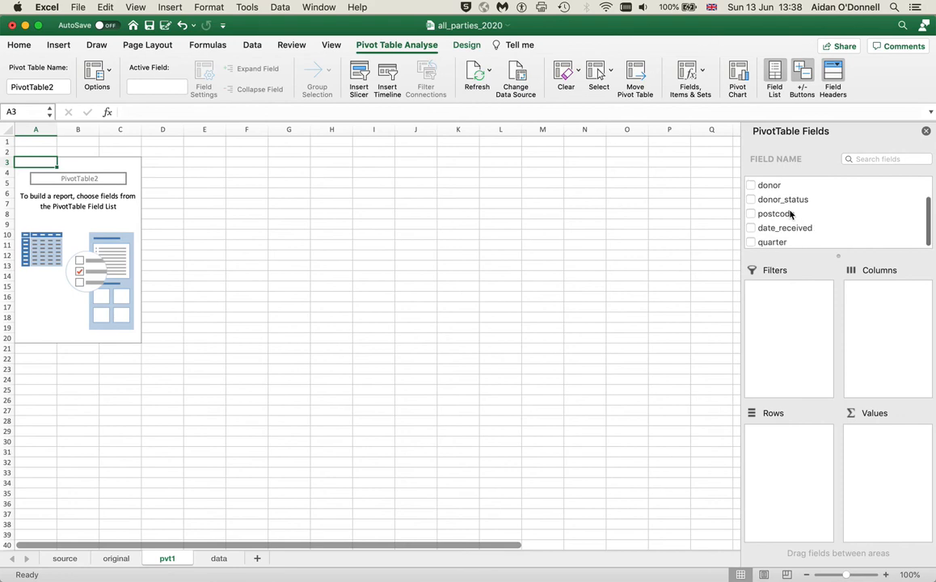
scroll(784, 206, up, 3)
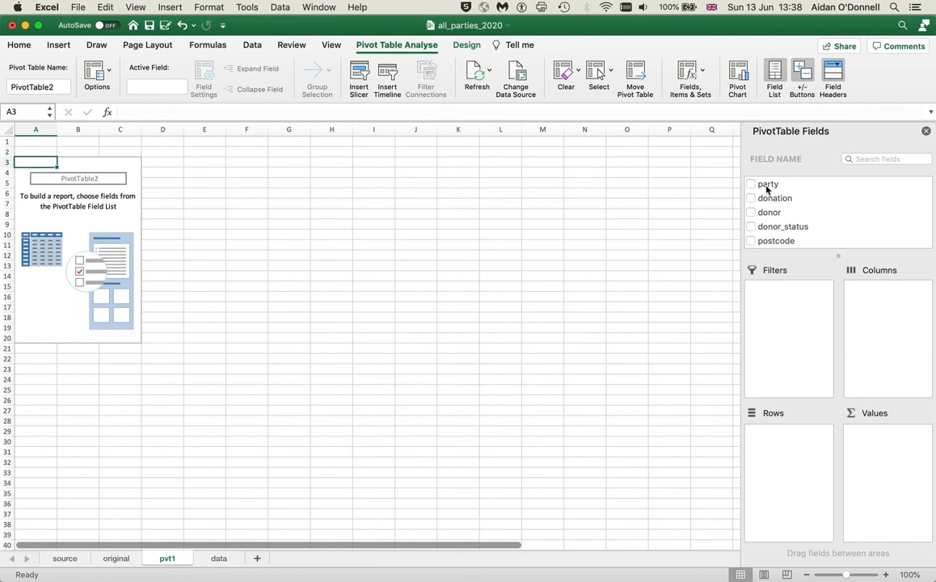
drag(768, 188, 790, 449)
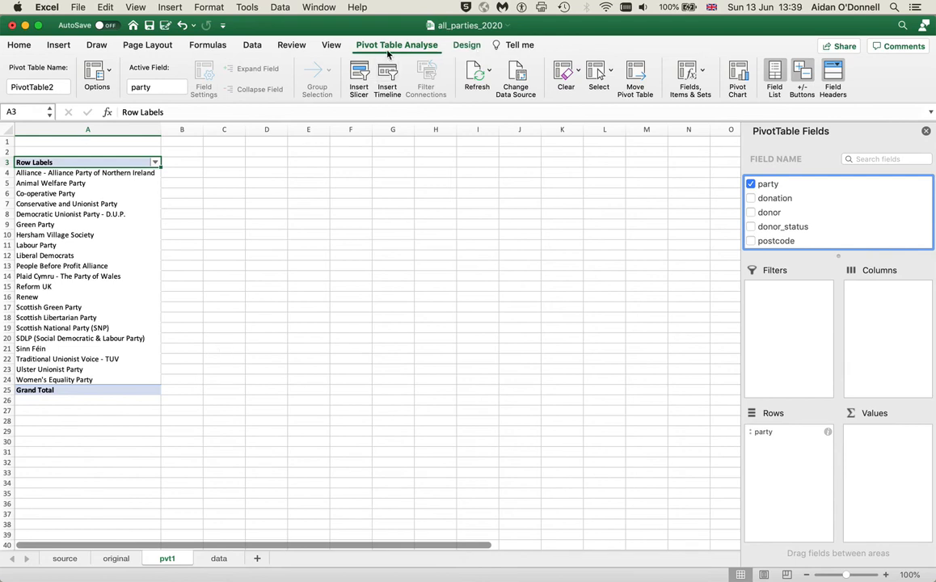
Step: Turn off the pivot table's grand totals for rows and columns
click(467, 46)
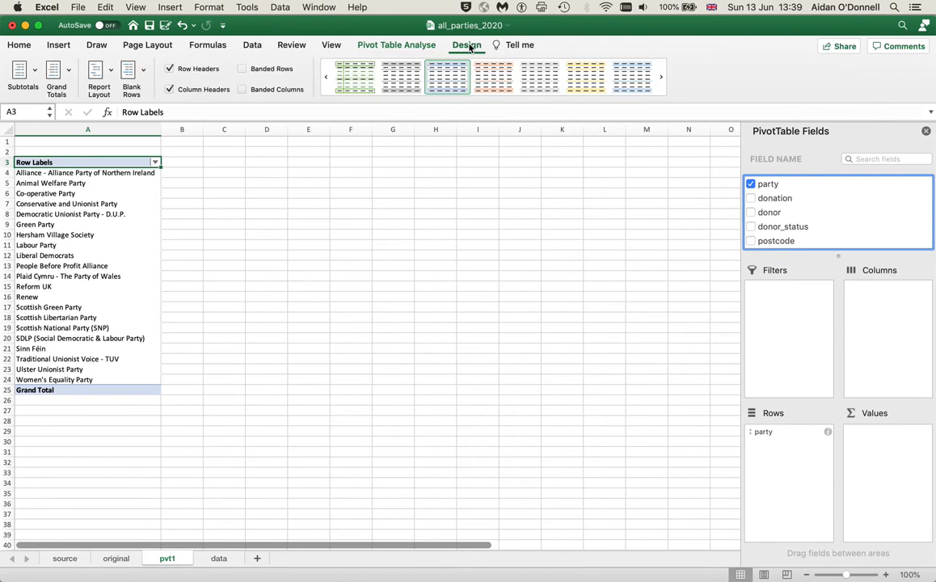
click(69, 71)
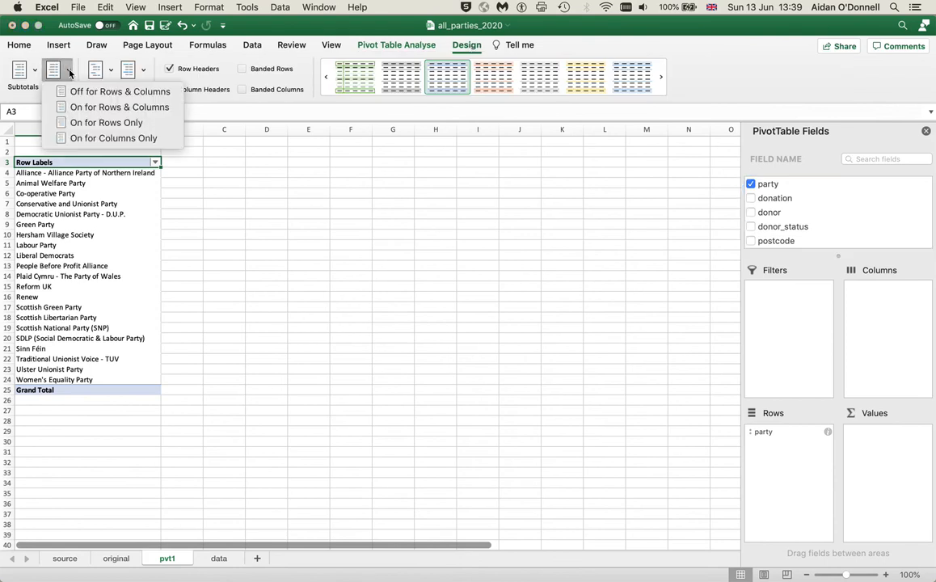
click(113, 95)
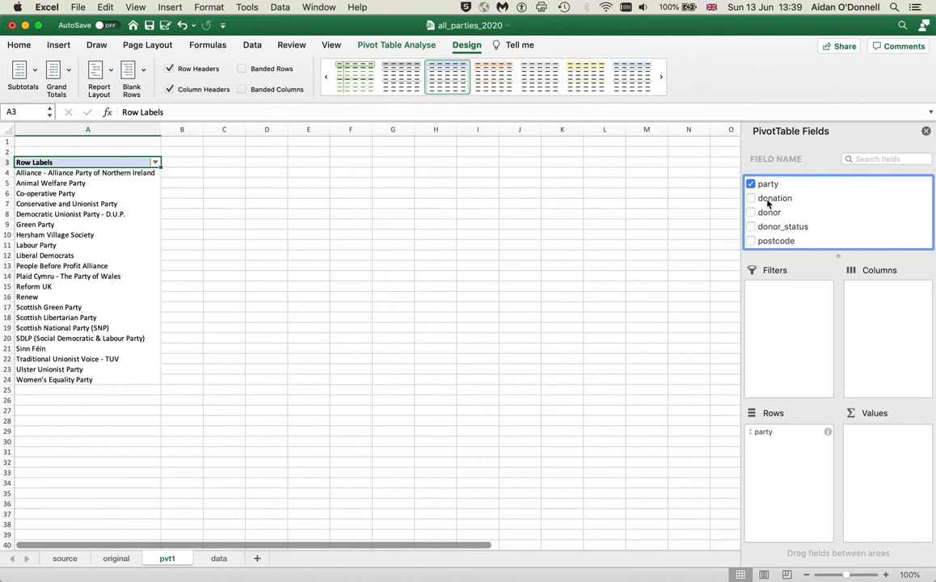
Step: Add donation as the pivot table's values and format column B as Number with a thousands separator and 0 decimal places
drag(769, 202, 904, 463)
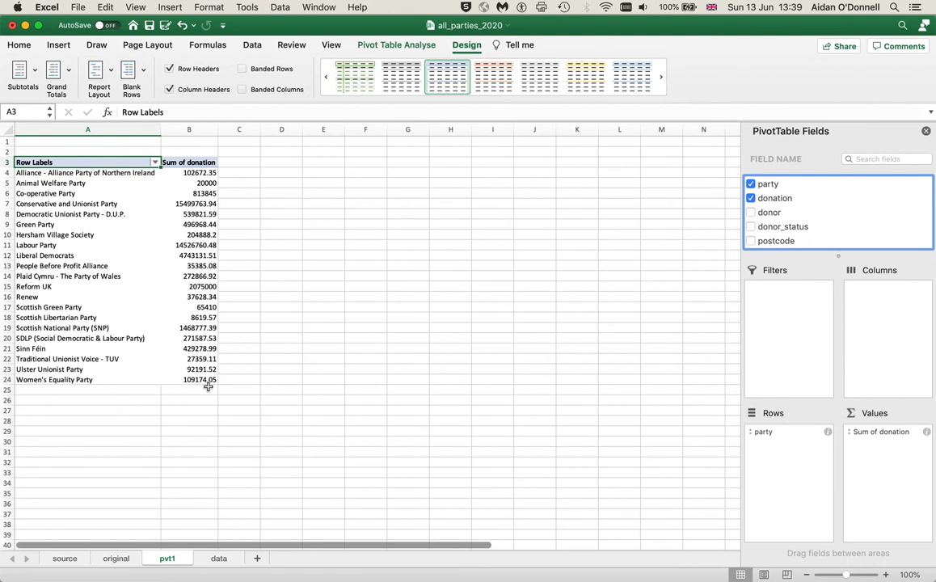
click(186, 130)
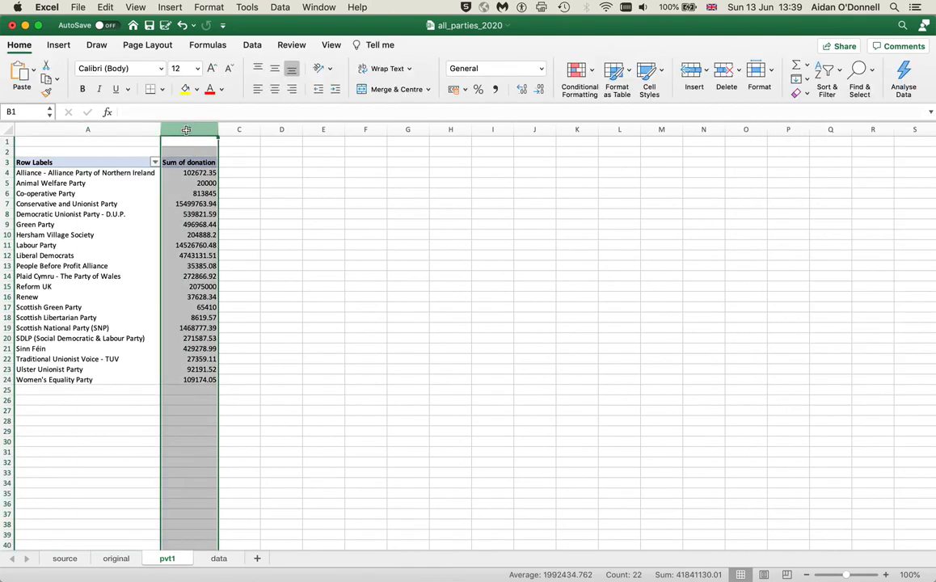
click(207, 6)
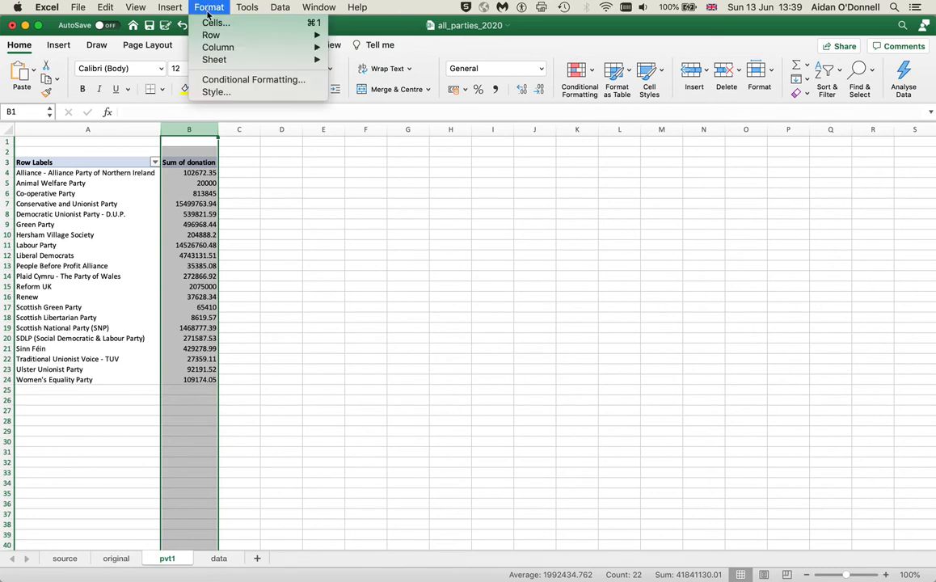
click(212, 23)
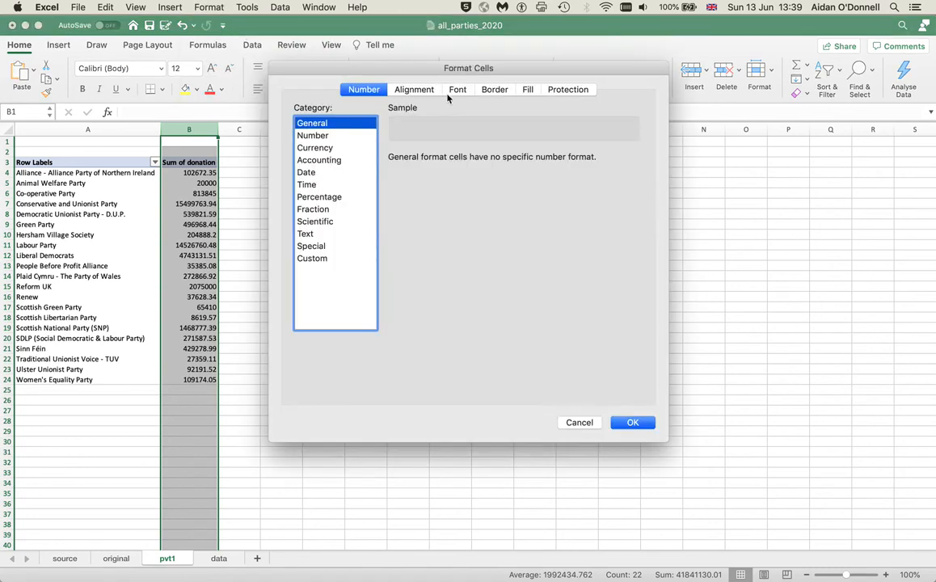
click(313, 135)
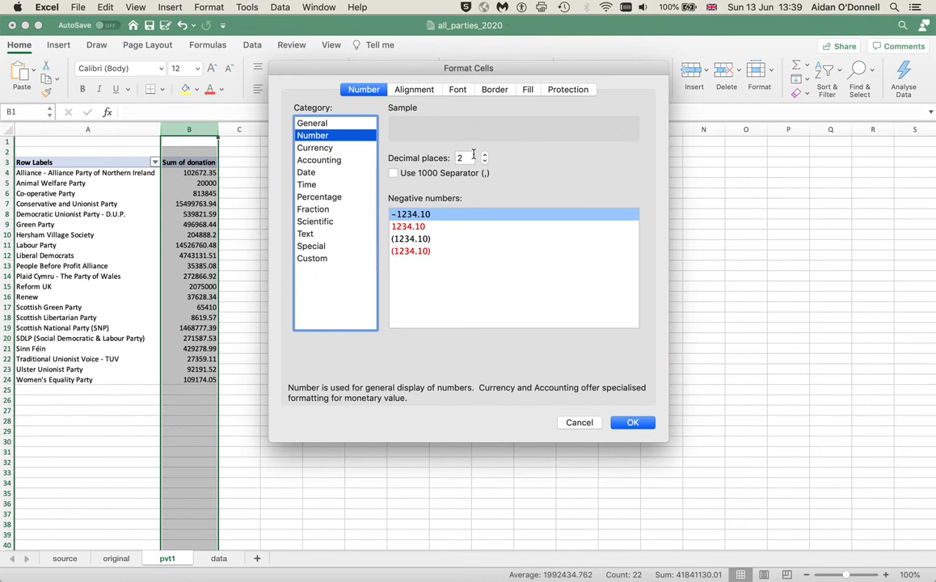
click(393, 174)
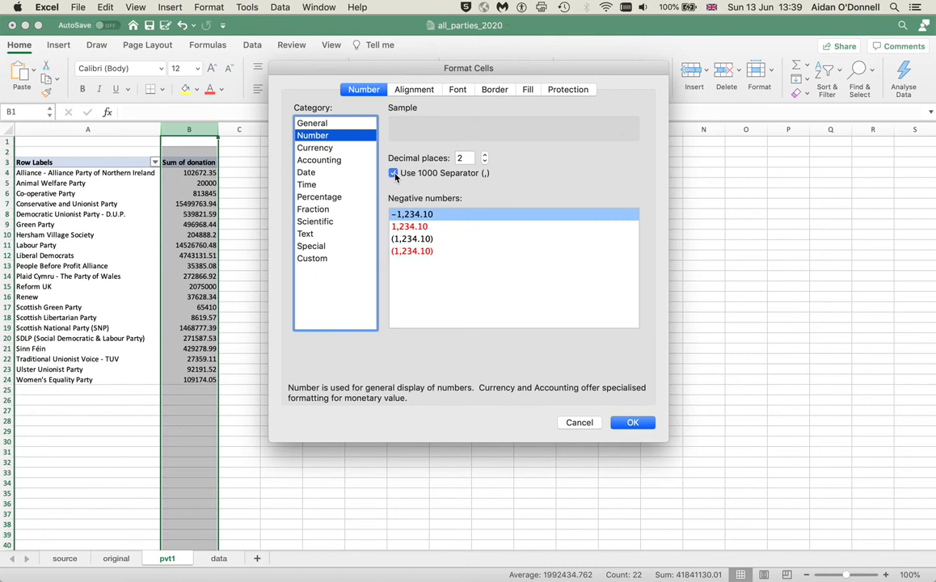
double_click(470, 157)
text(0)
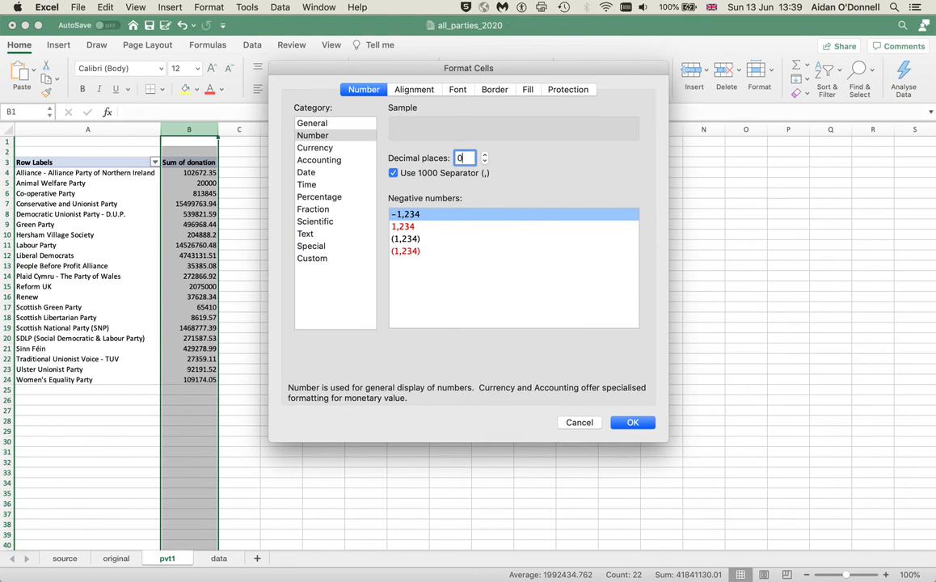
click(632, 422)
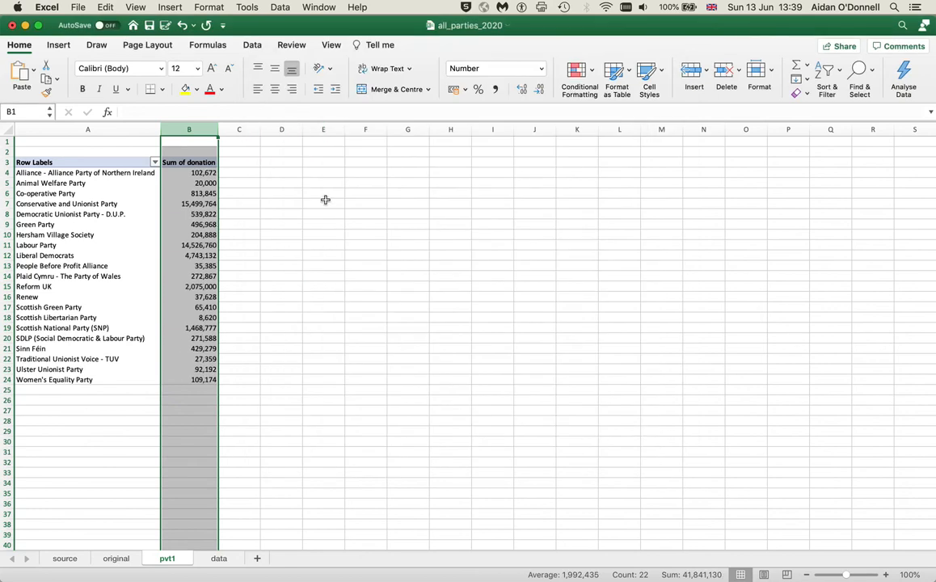
Step: Change the pivot table's donation values to be summarised by Max
click(187, 194)
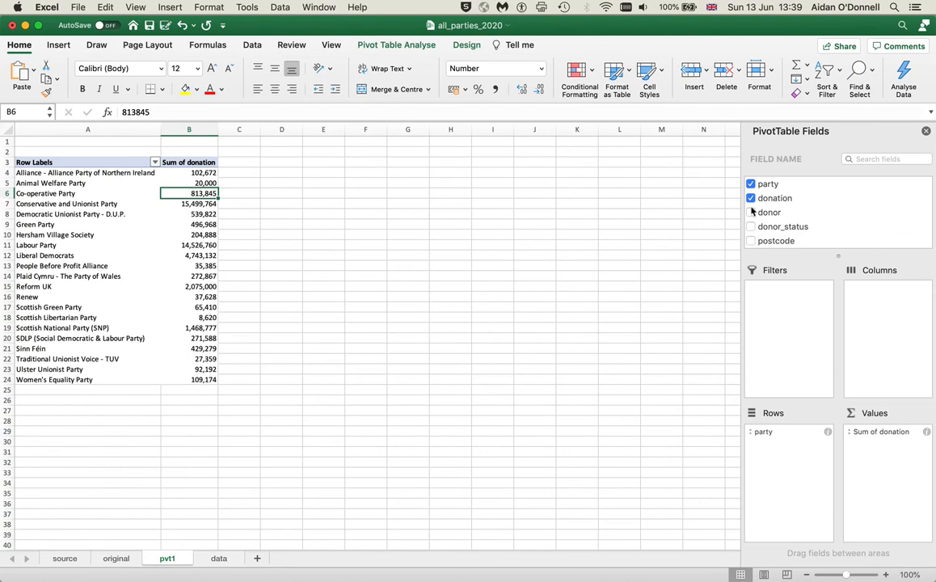
click(927, 433)
click(391, 228)
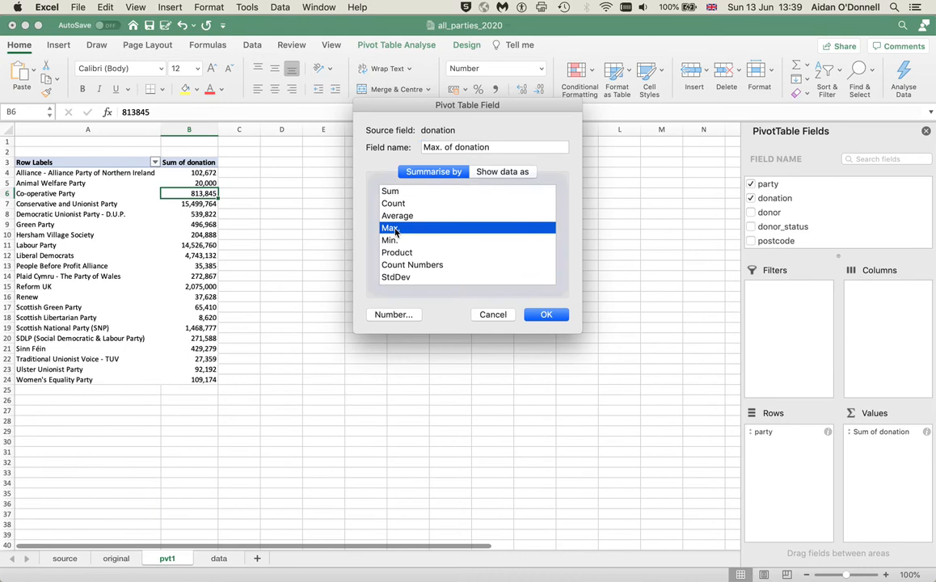
click(546, 315)
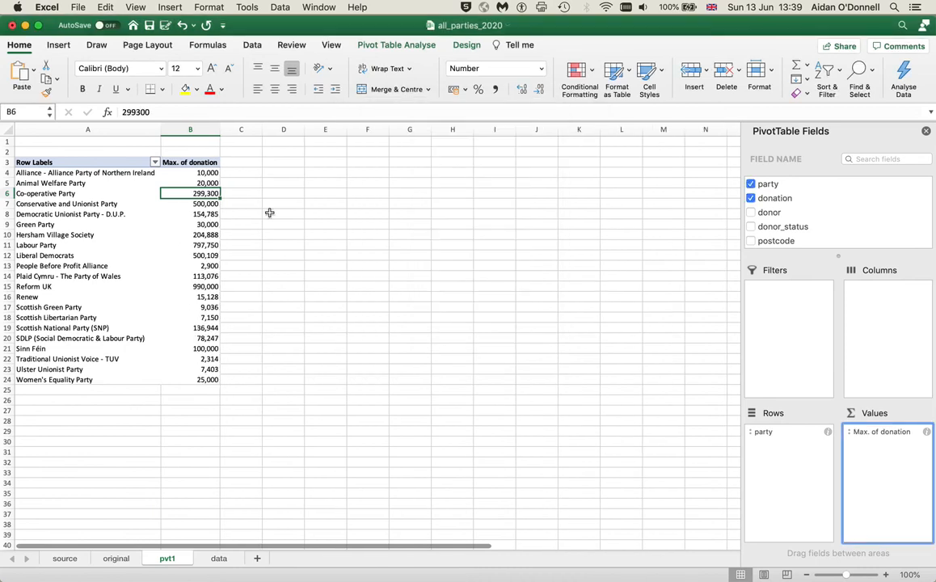
Step: Enlarge the sheet to 168% and set the donation values to be summarised by Sum
click(194, 183)
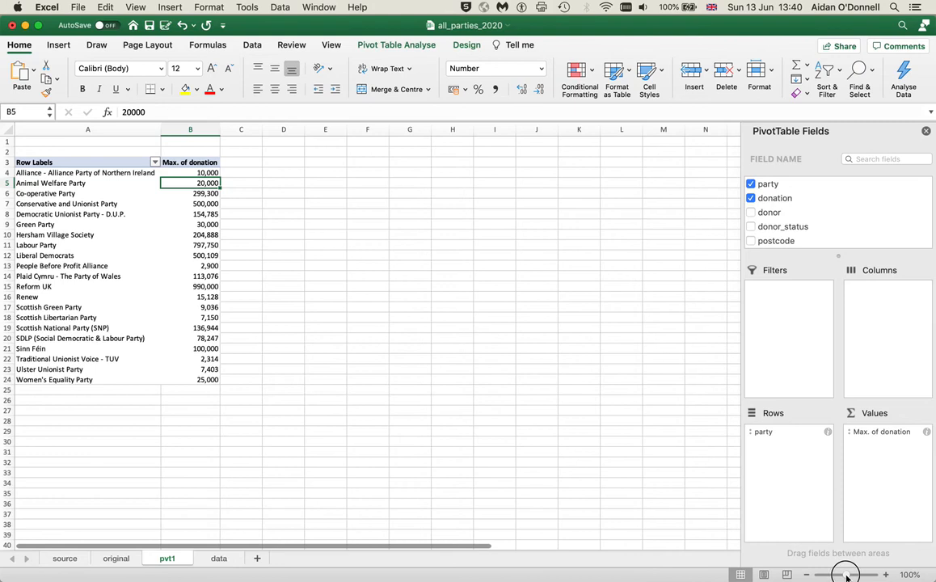
drag(845, 573, 852, 574)
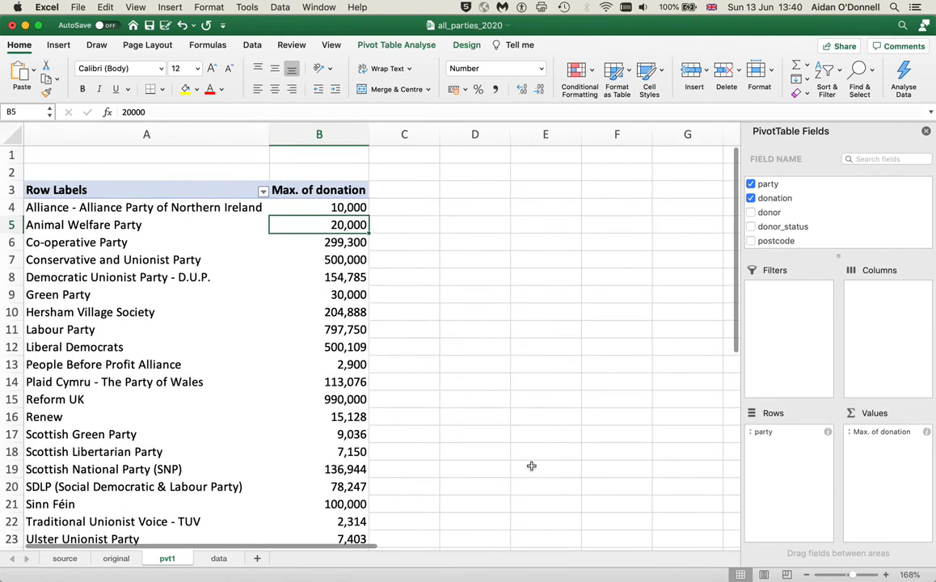
scroll(485, 392, down, 2)
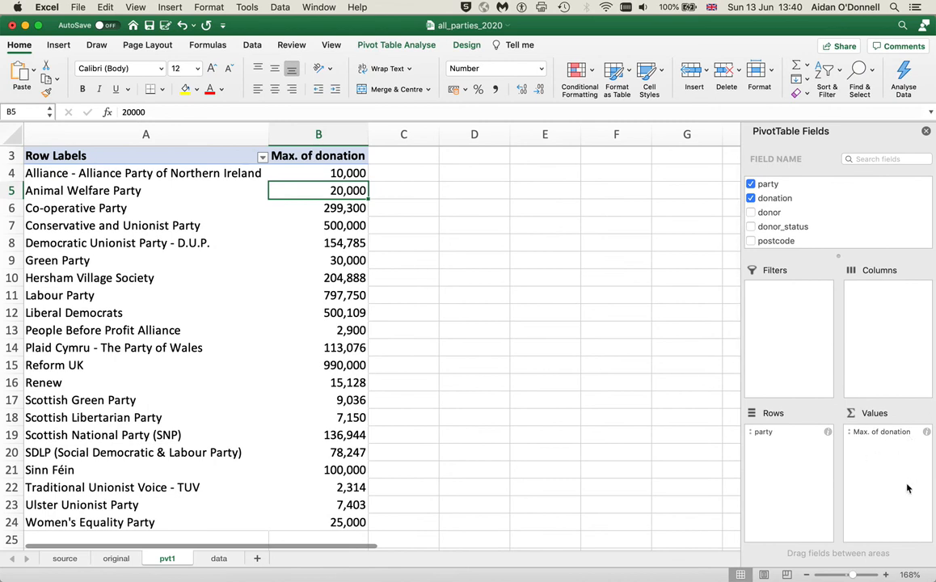
click(926, 432)
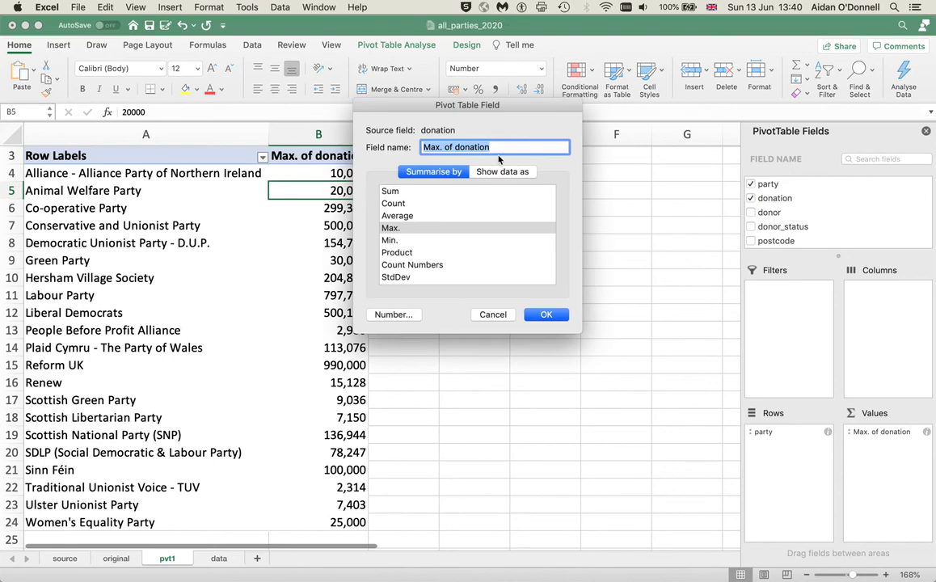
click(404, 194)
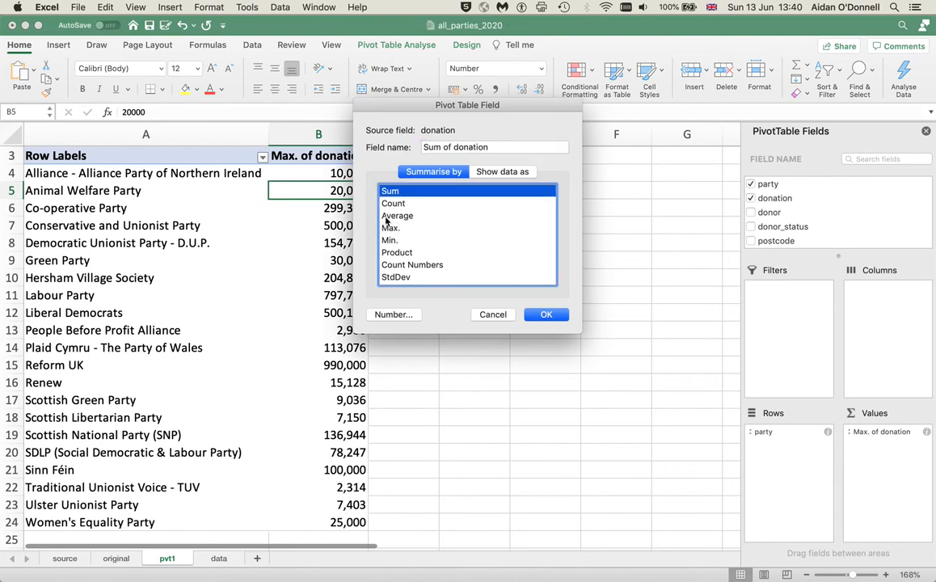
click(547, 317)
click(547, 315)
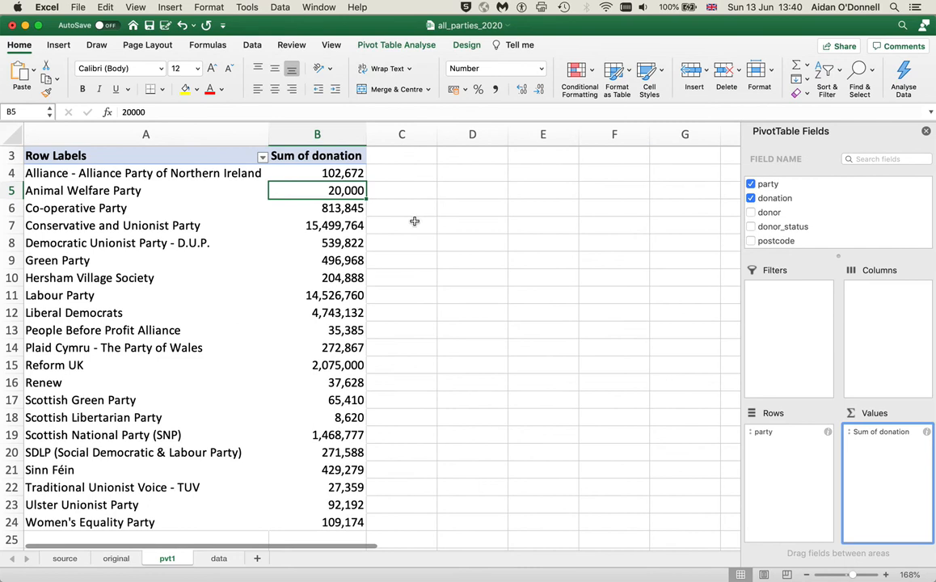
Step: Compare the Labour Party and Conservative and Unionist Party donation sums with the matching pivot table in Google Sheets, and return to Excel
click(358, 296)
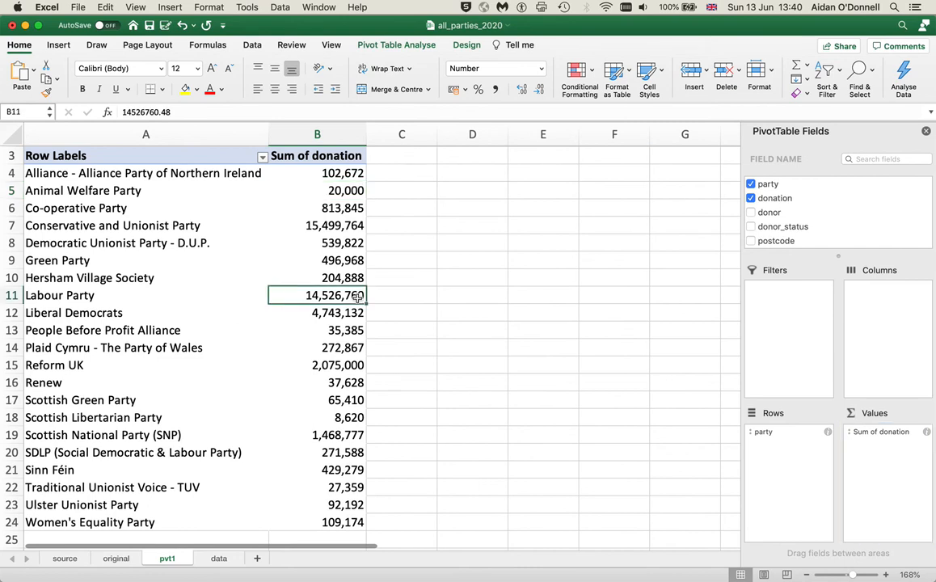
click(342, 227)
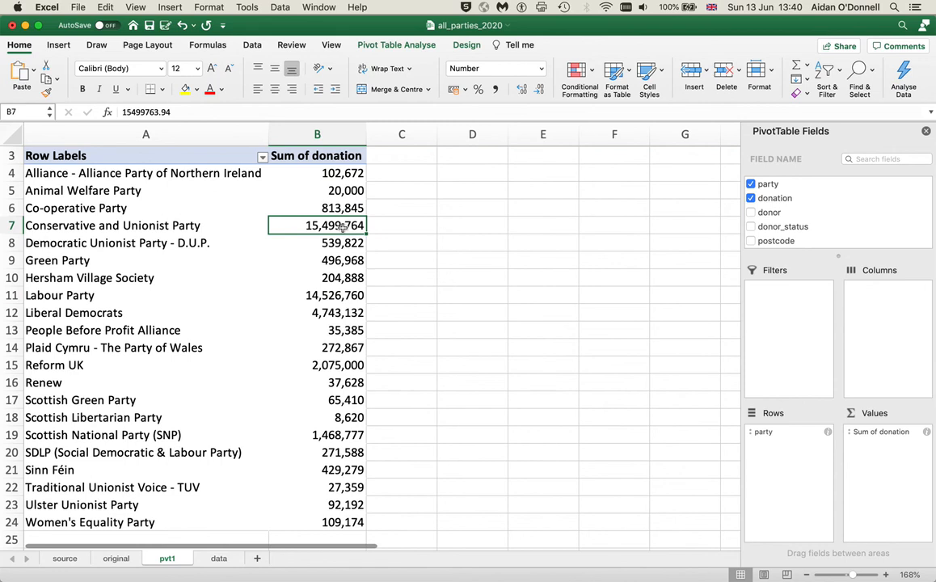
key(ctrl+Left)
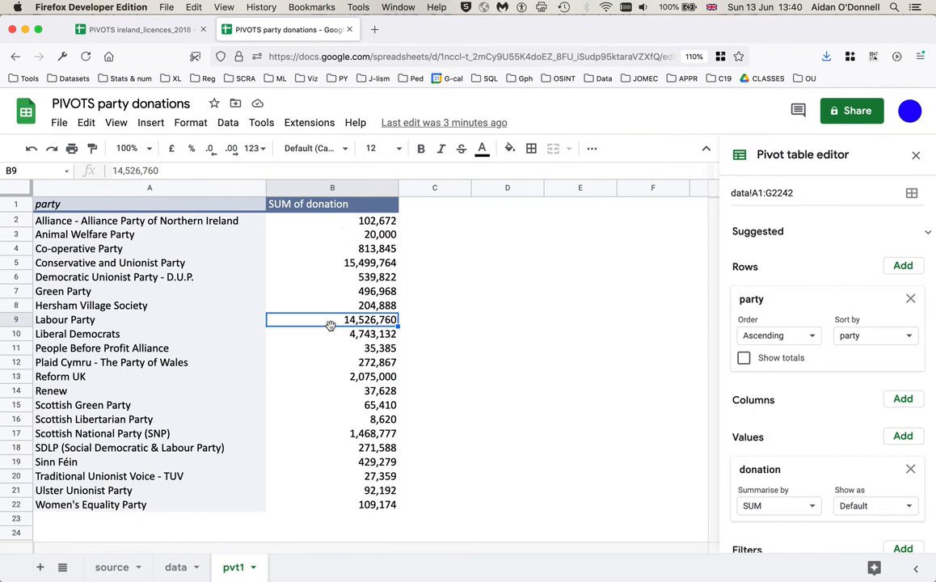
click(342, 265)
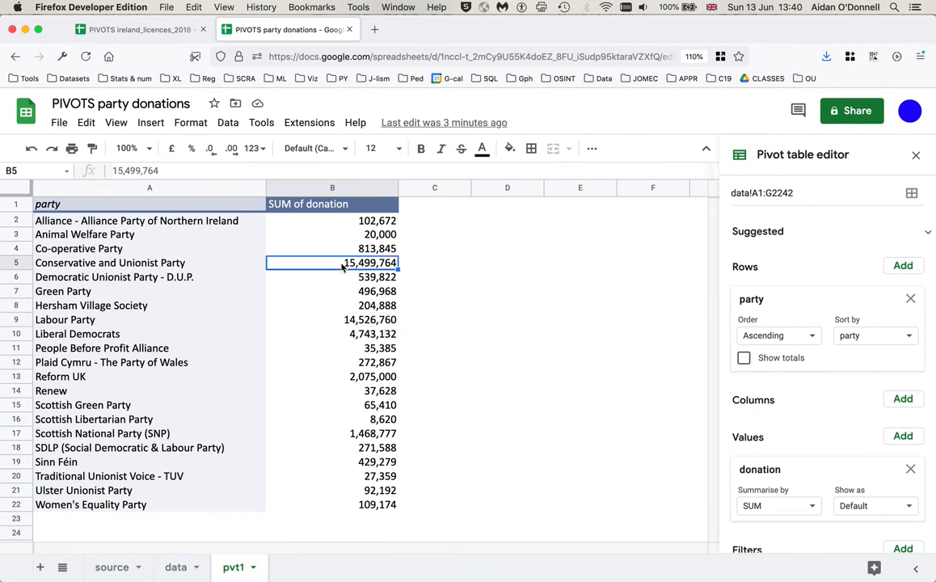
key(ctrl+Right)
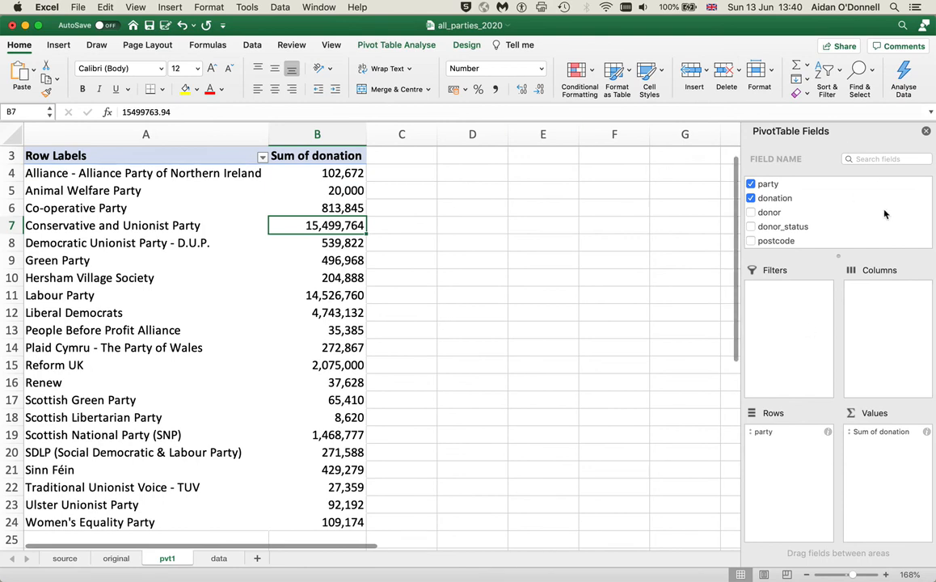
Step: Sort the pivot table's parties by Sum of donation in descending order
click(262, 157)
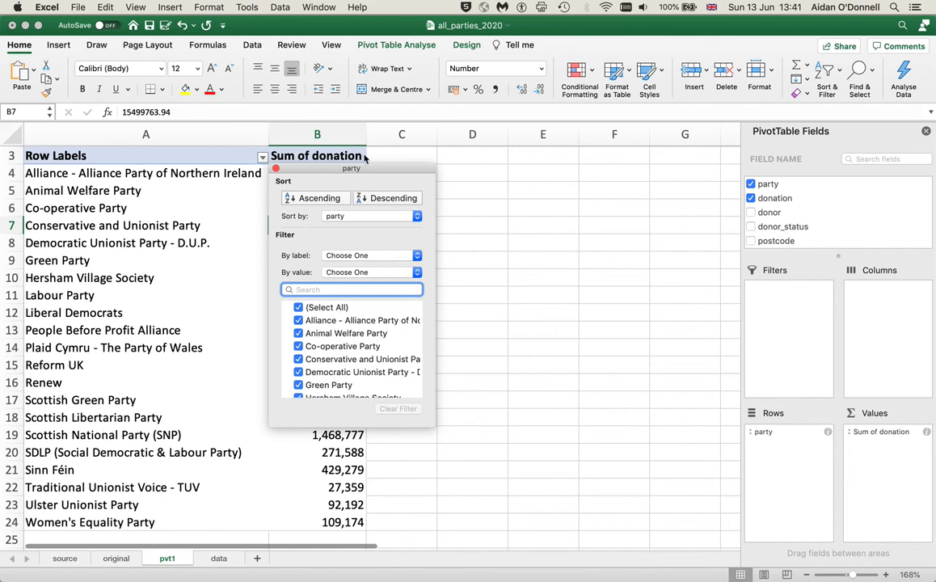
drag(312, 172, 434, 182)
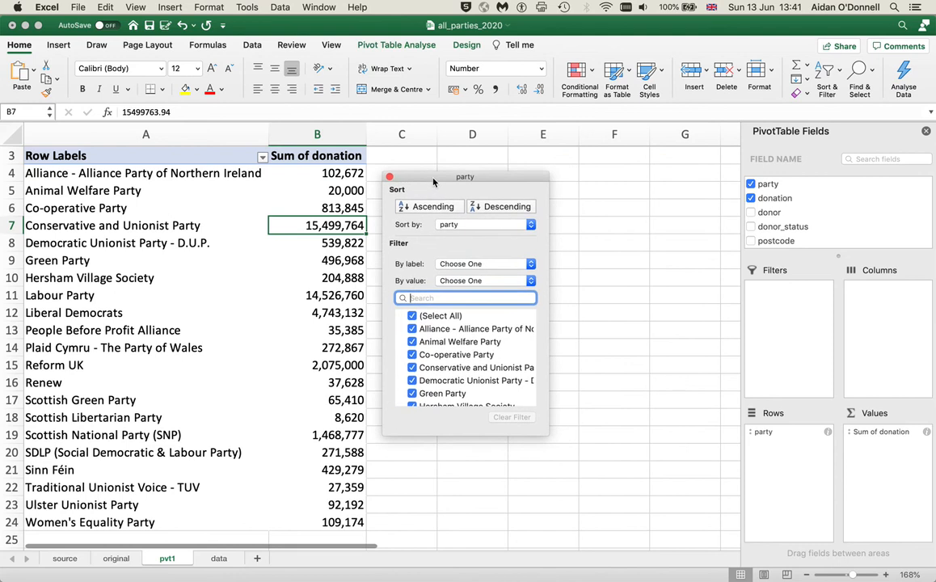
click(477, 225)
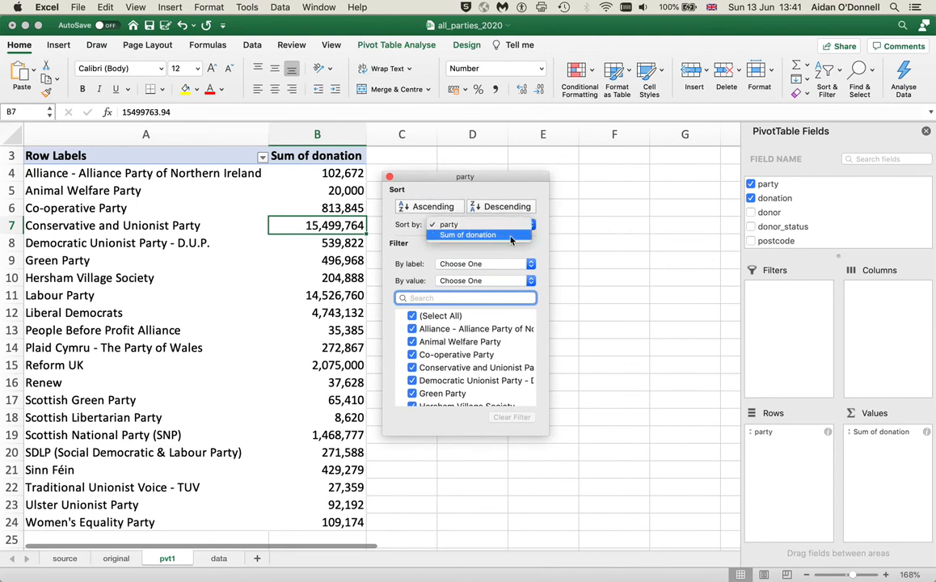
click(509, 235)
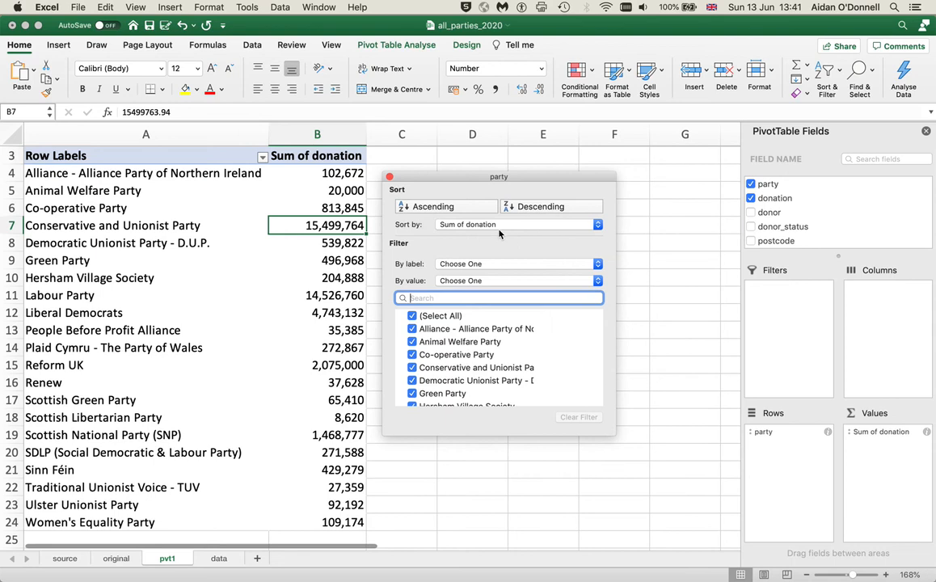
click(554, 208)
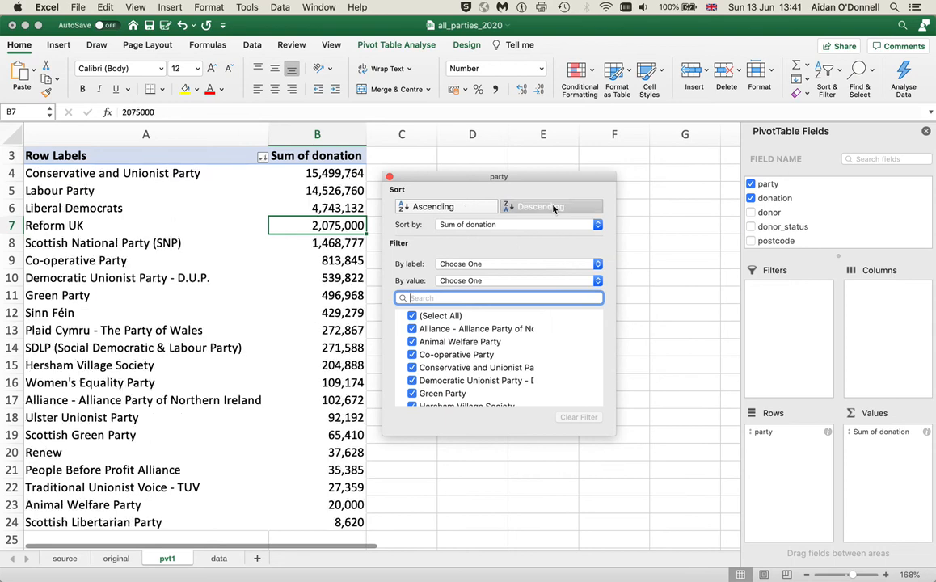
click(356, 165)
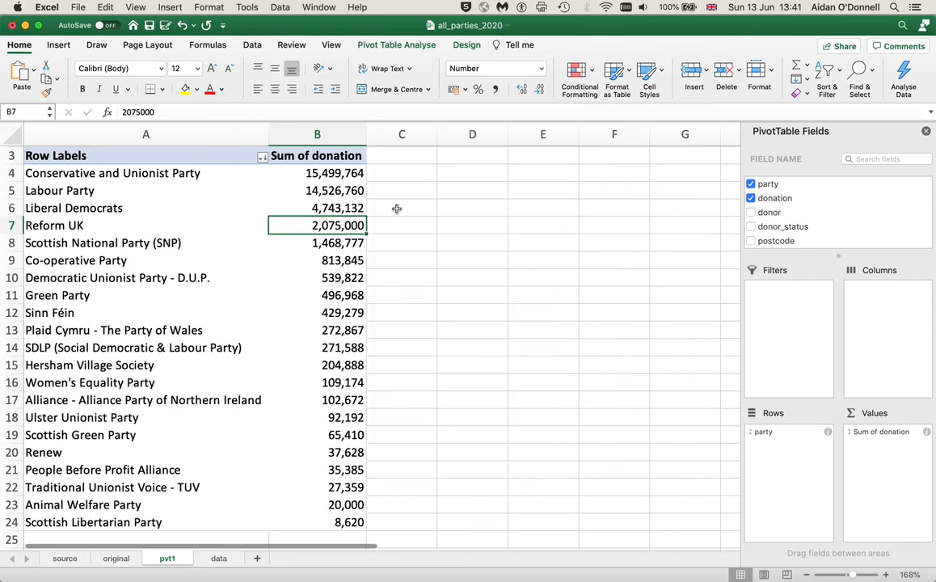
click(420, 281)
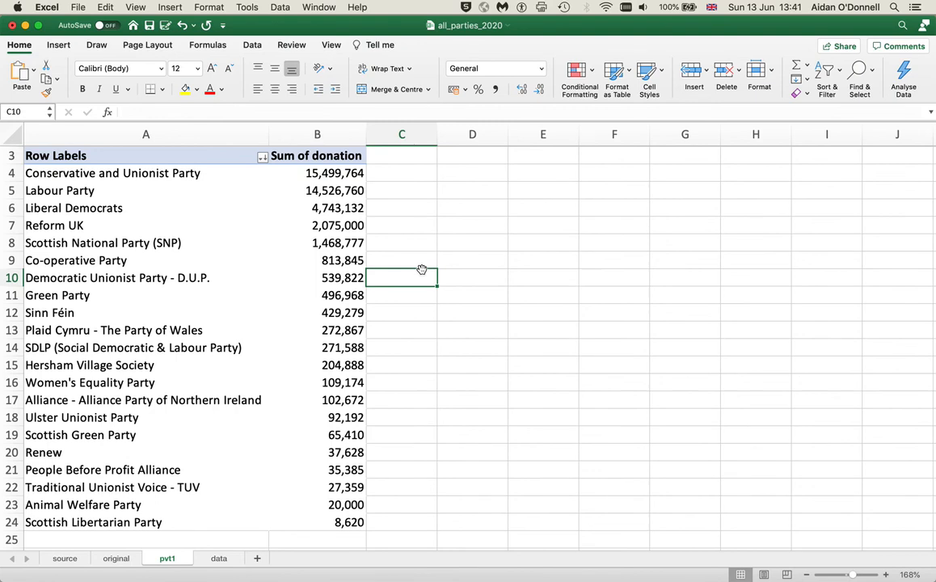
Step: Switch to the ireland_licences_2018 workbook and create a pivot table from range A1:K27 on a new worksheet
key(ctrl+Right)
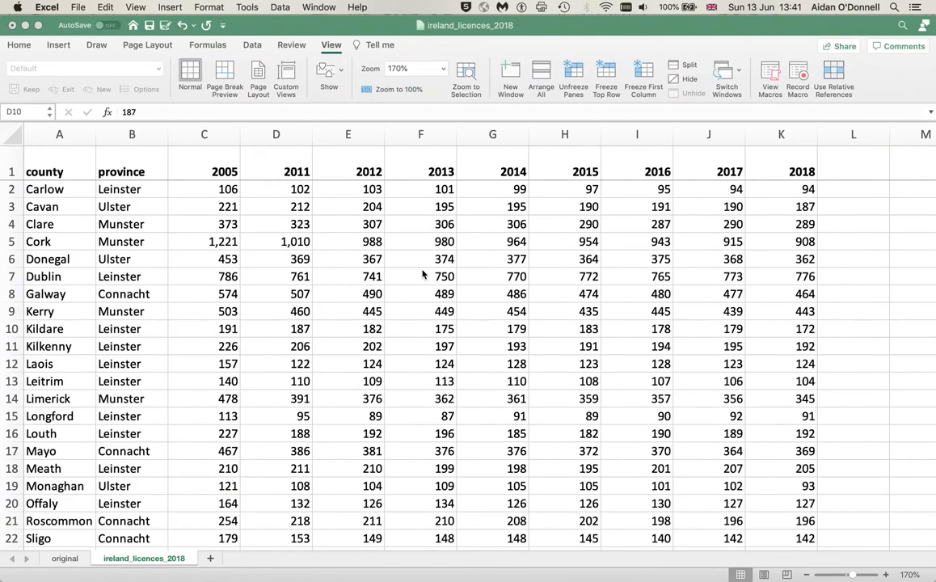
click(141, 287)
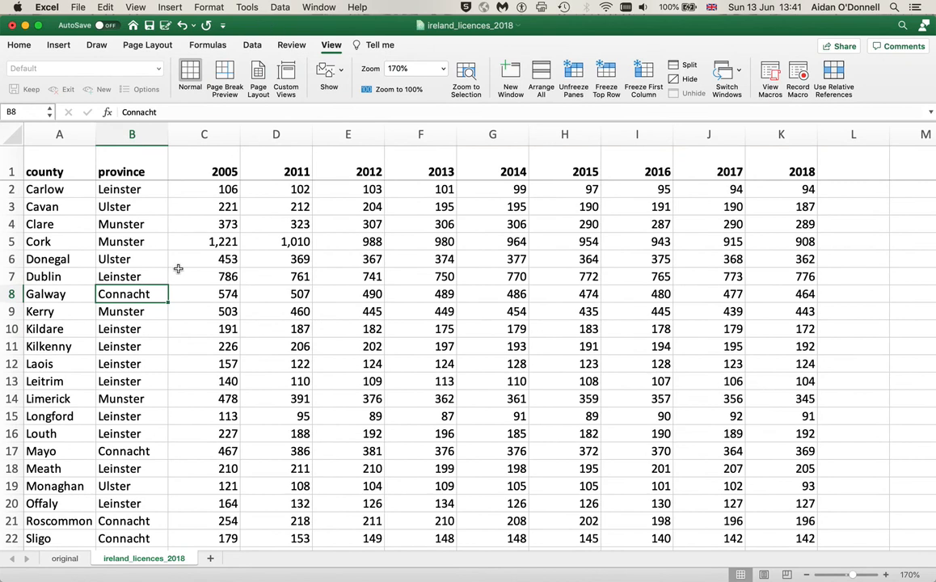
click(125, 224)
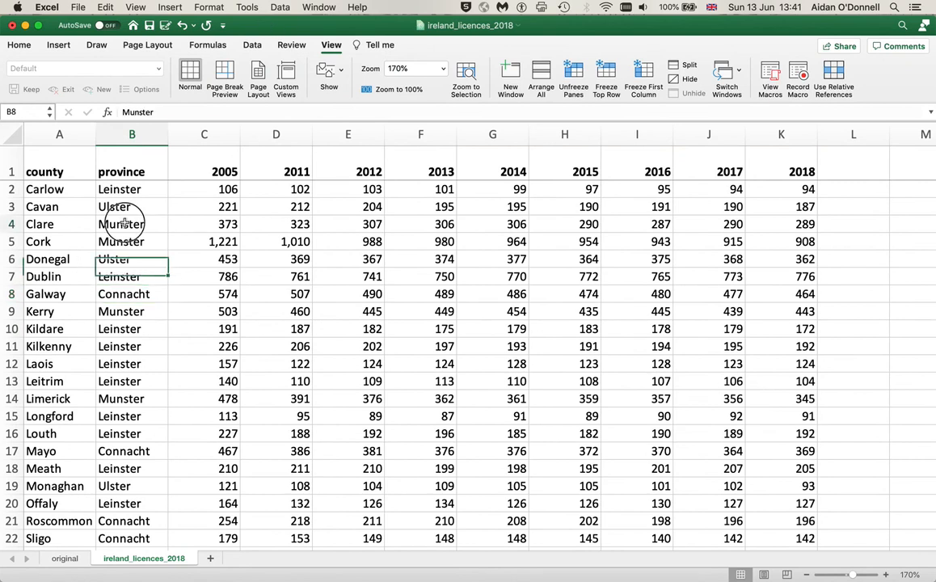
click(171, 6)
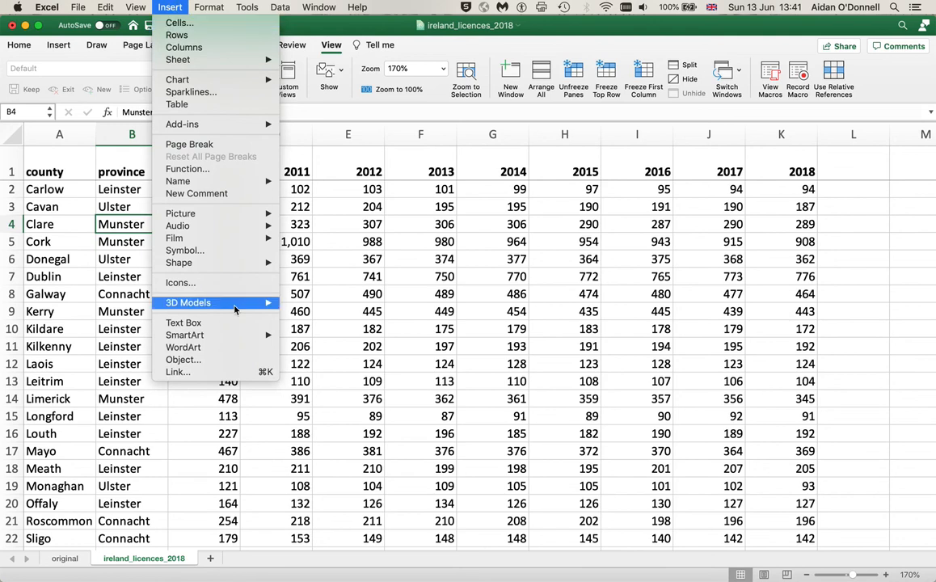
mouse_move(235, 310)
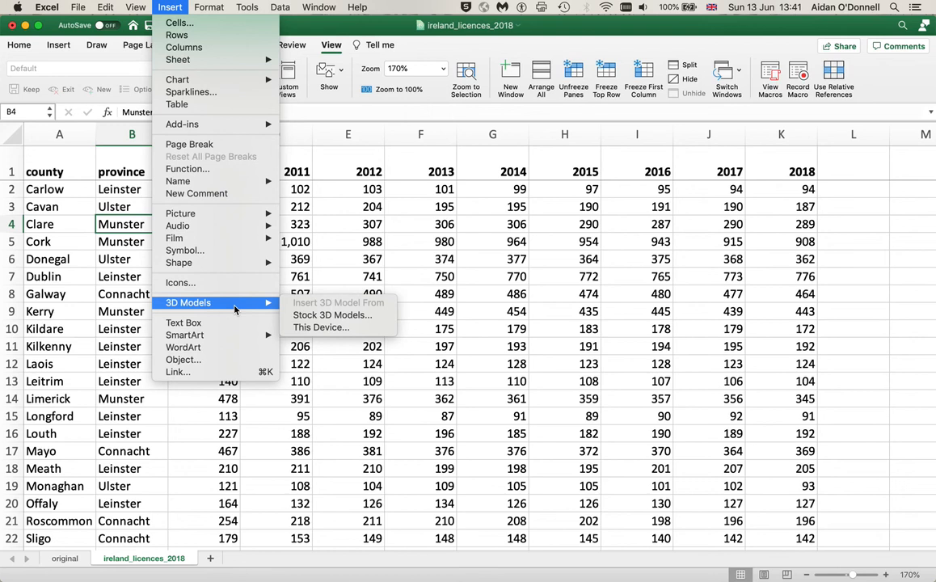
mouse_move(237, 265)
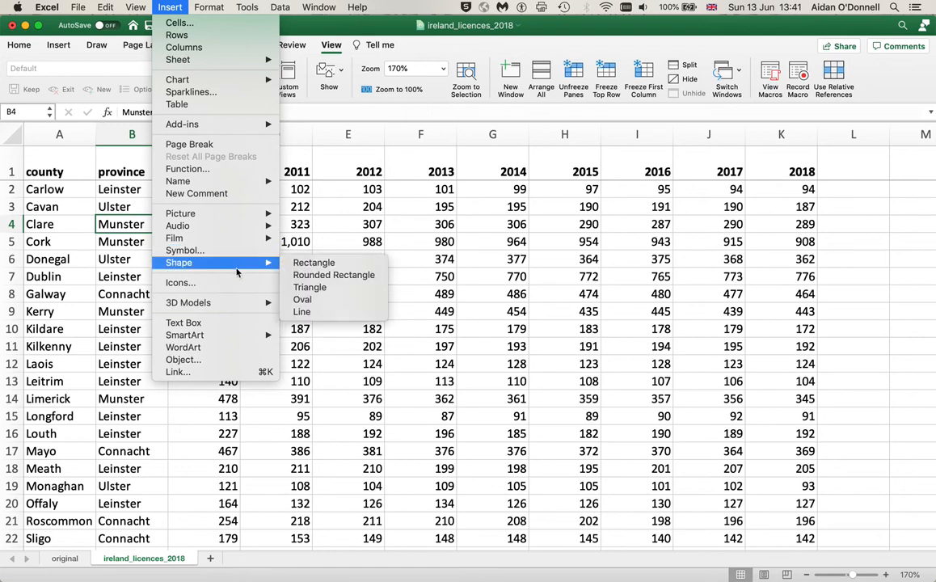
mouse_move(286, 5)
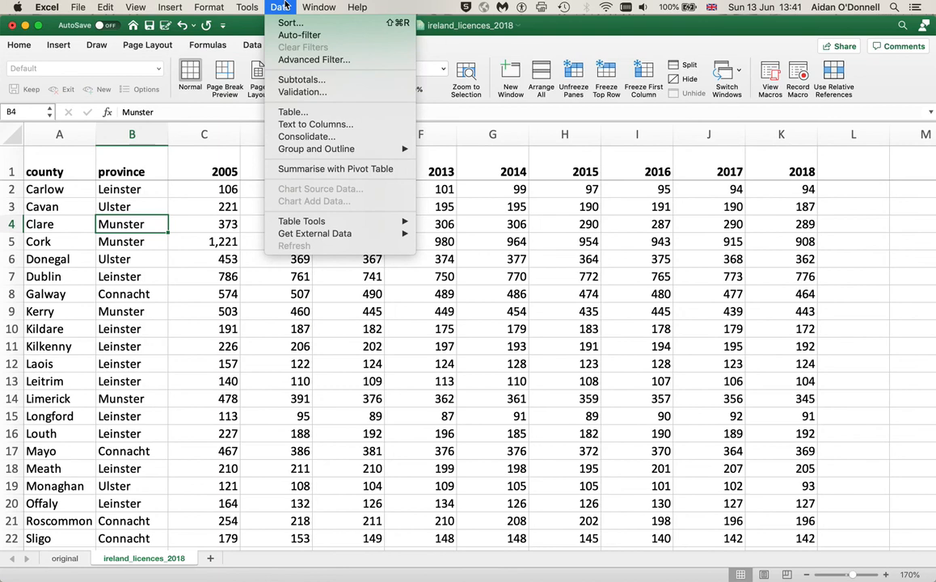
click(336, 169)
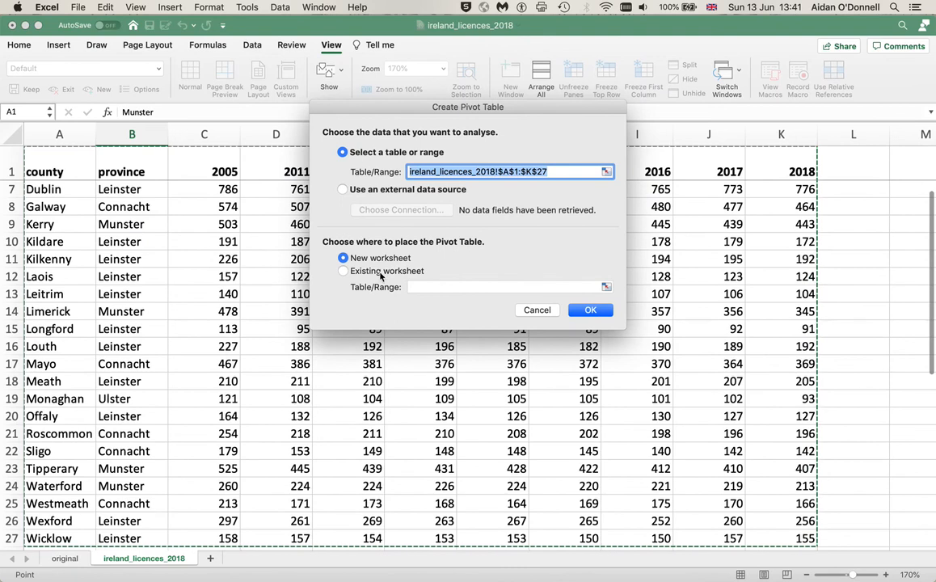
click(593, 313)
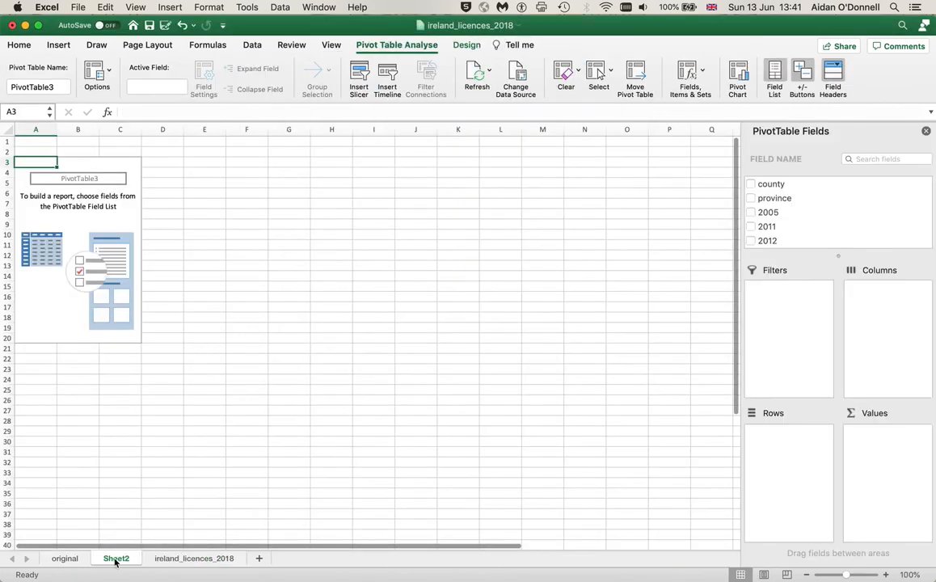
Step: Rename the new pivot table sheet as pvt1
double_click(116, 558)
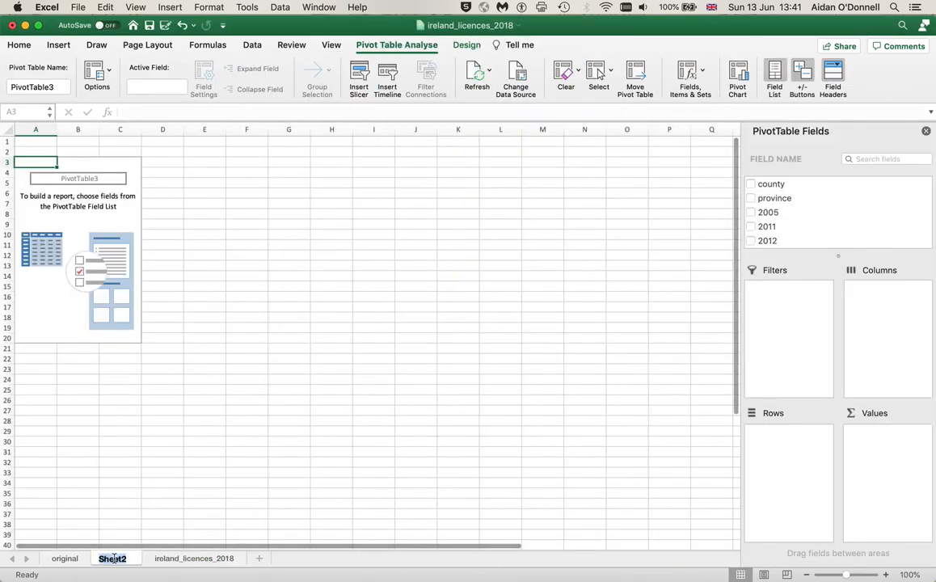
text(pvt)
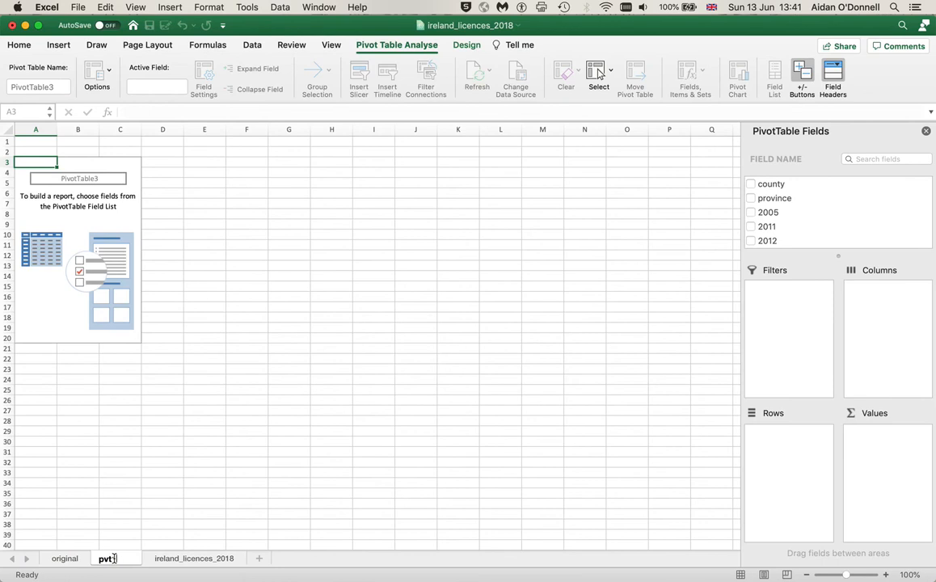
text(1)
Step: Set province as the pivot table's rows and add county and 2018 as its values
drag(770, 204, 800, 474)
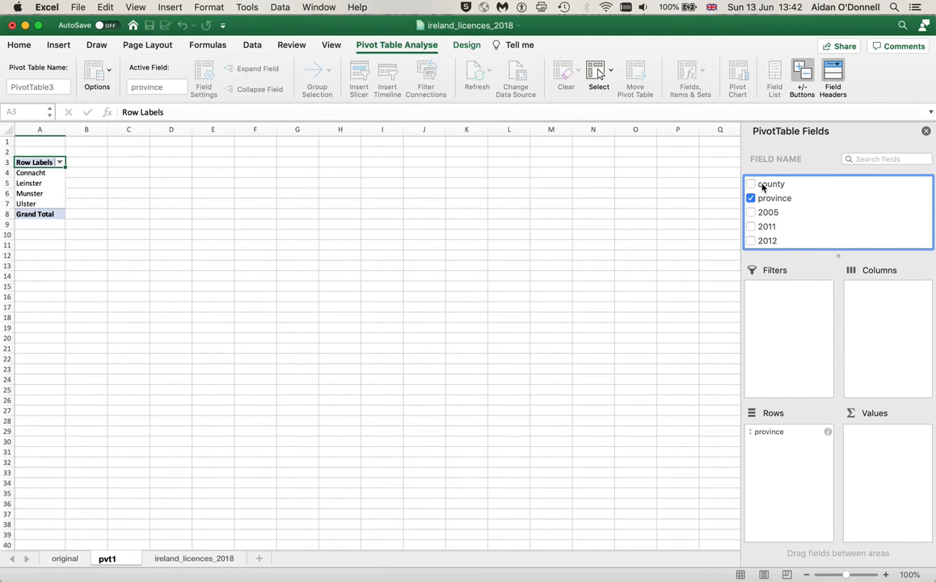
drag(762, 187, 894, 445)
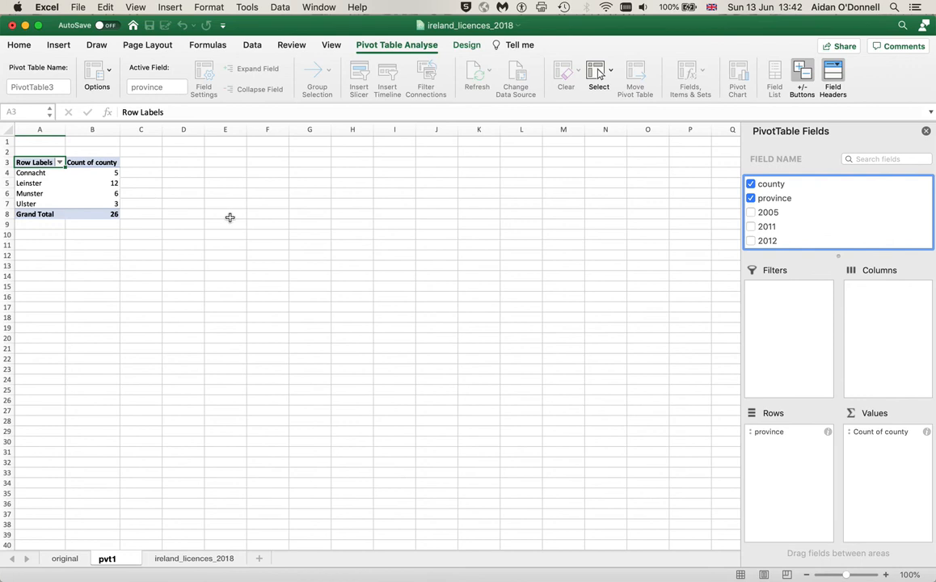
scroll(807, 229, down, 5)
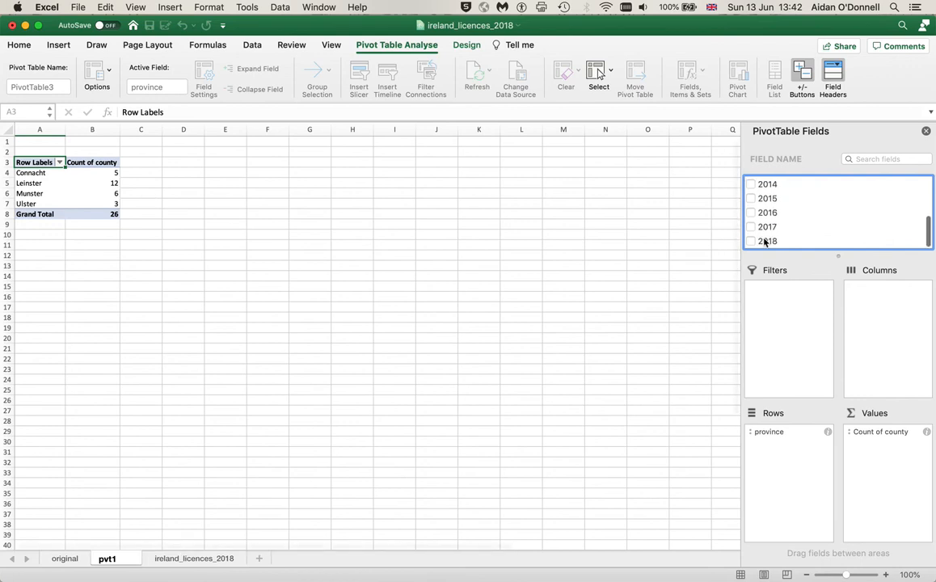
drag(766, 241, 898, 476)
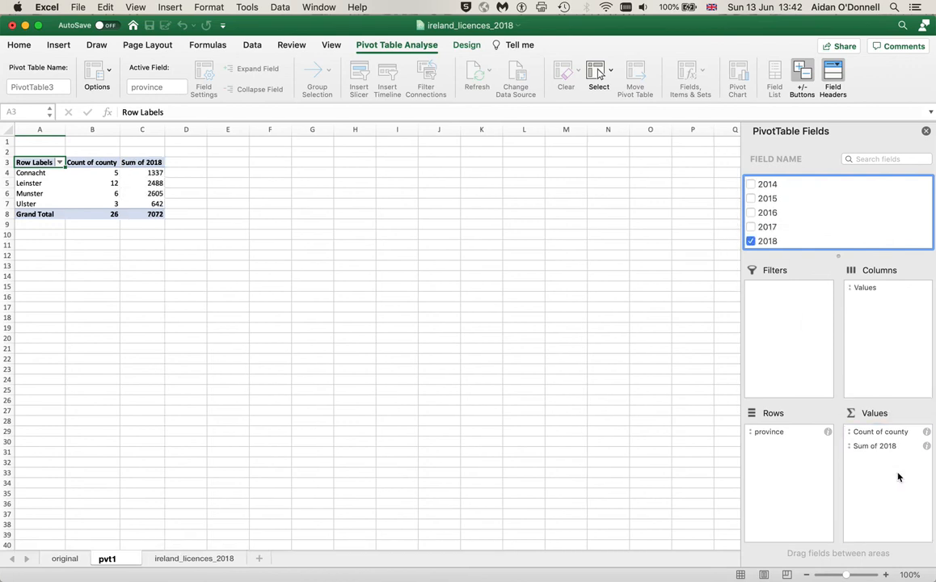